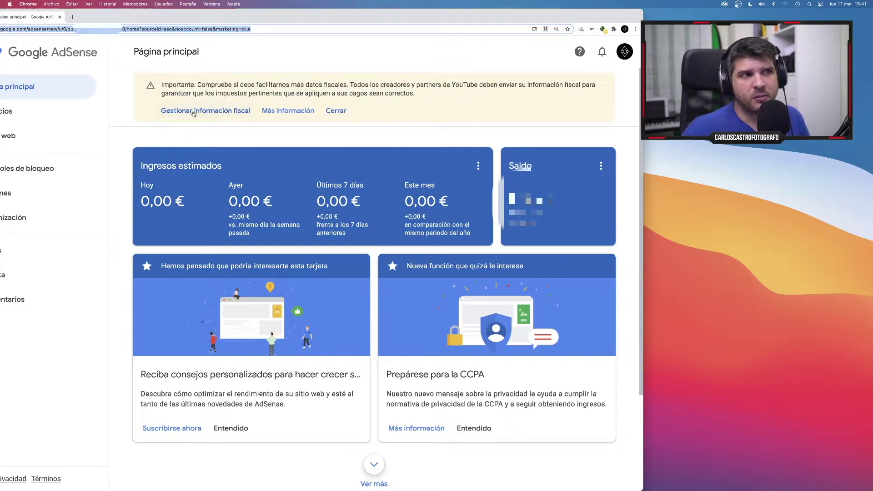
Start adding US tax information from tax management and re-confirm the Google account password.
{"action": "left_click", "coordinate": [210, 113]}
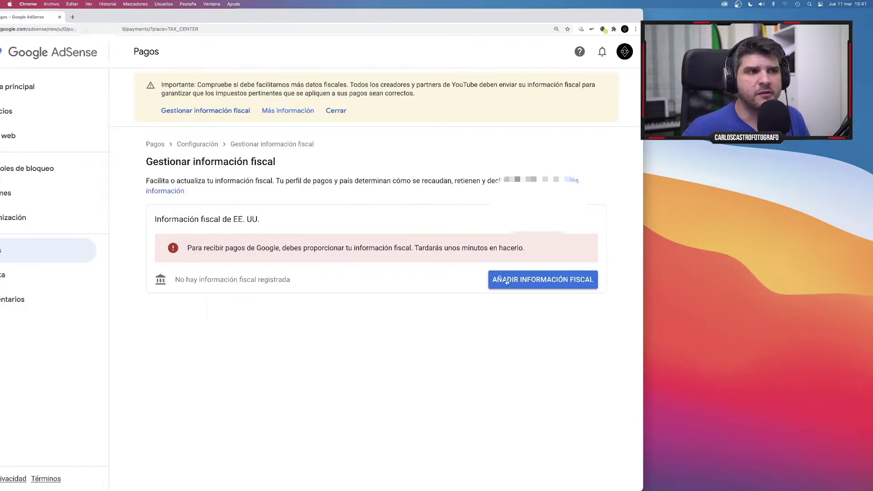
{"action": "left_click", "coordinate": [532, 280]}
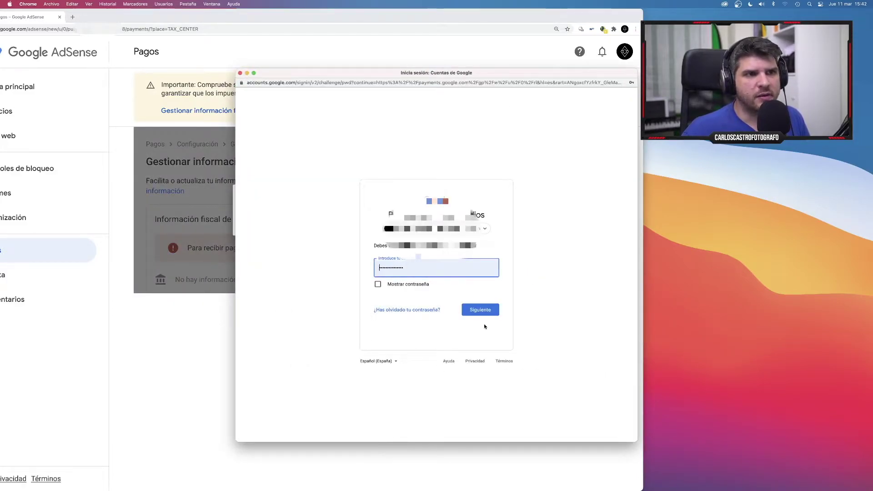
{"action": "left_click", "coordinate": [483, 310]}
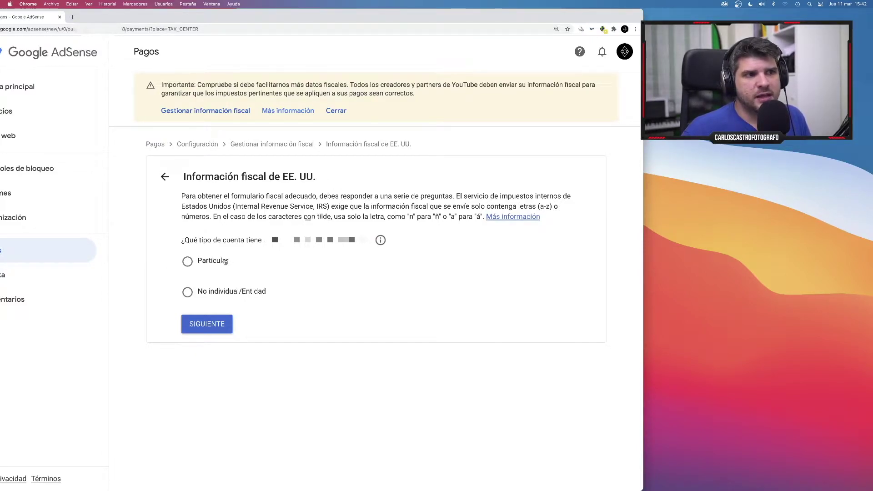
Answer Particular and not a US citizen or resident, then choose the W-8BEN form.
{"action": "left_click", "coordinate": [186, 263]}
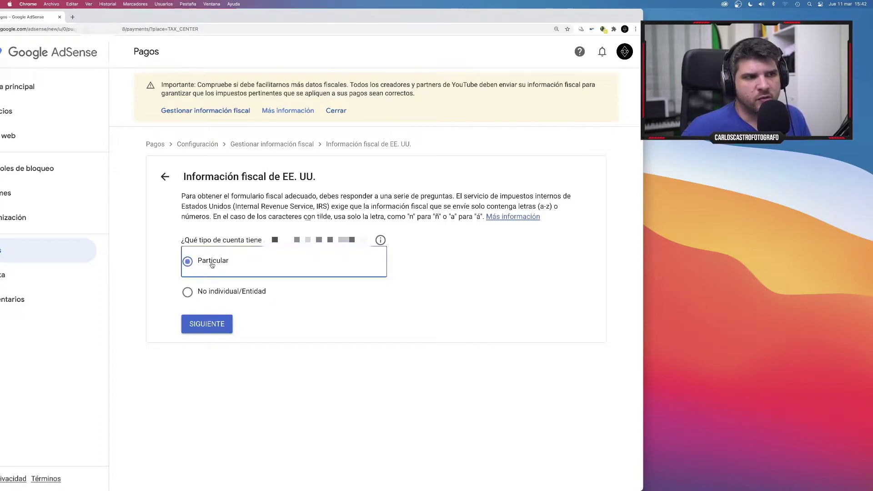
{"action": "left_click", "coordinate": [207, 330]}
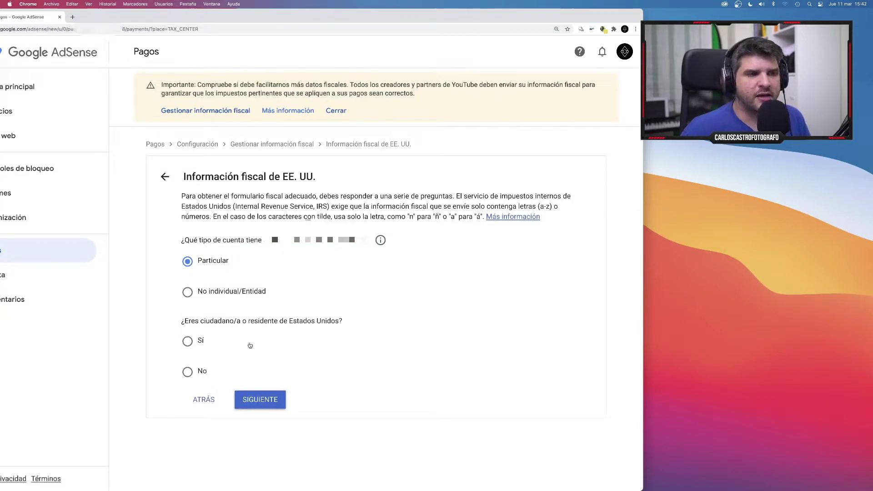
{"action": "left_click", "coordinate": [186, 373]}
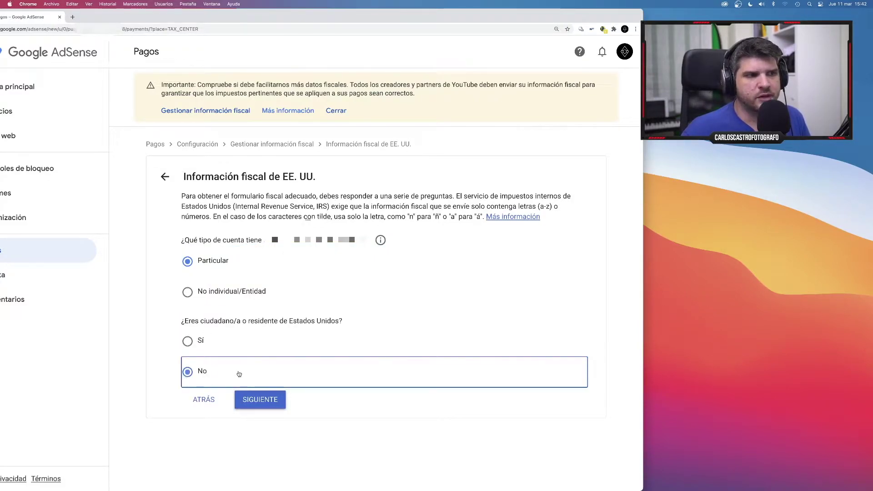
{"action": "scroll", "coordinate": [268, 402], "scroll_direction": "down", "scroll_amount": 1}
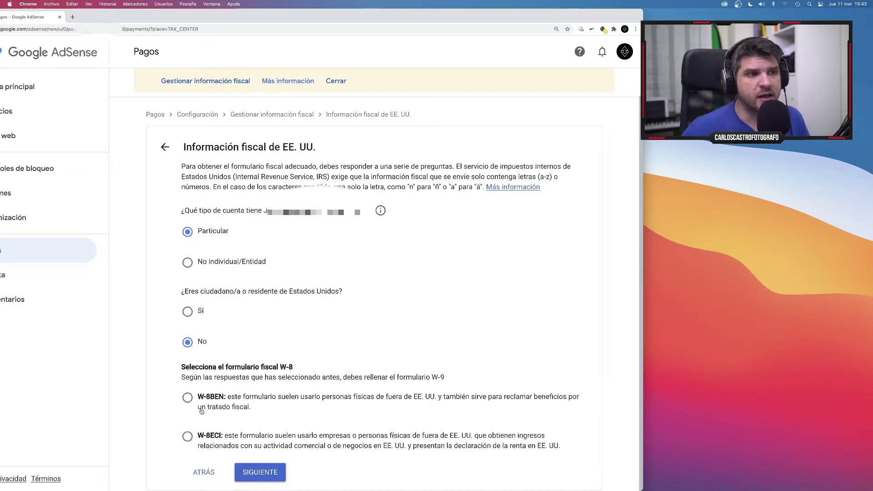
{"action": "left_click", "coordinate": [187, 399]}
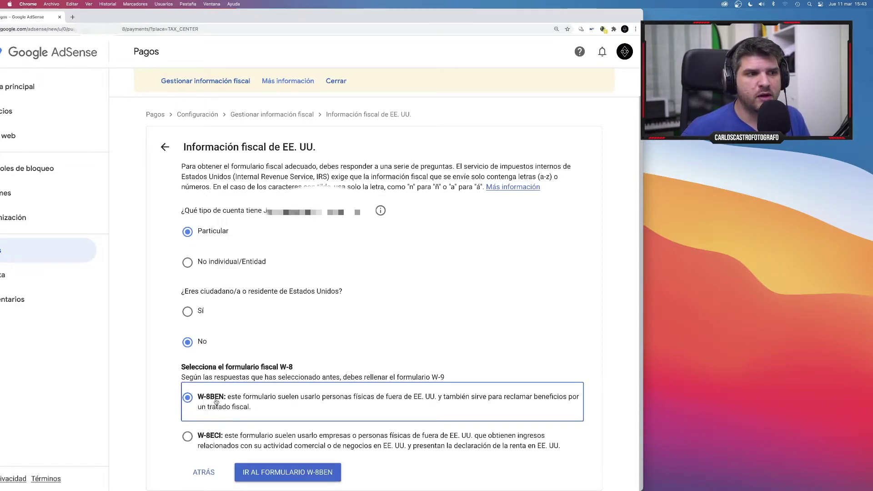
{"action": "left_click", "coordinate": [283, 472]}
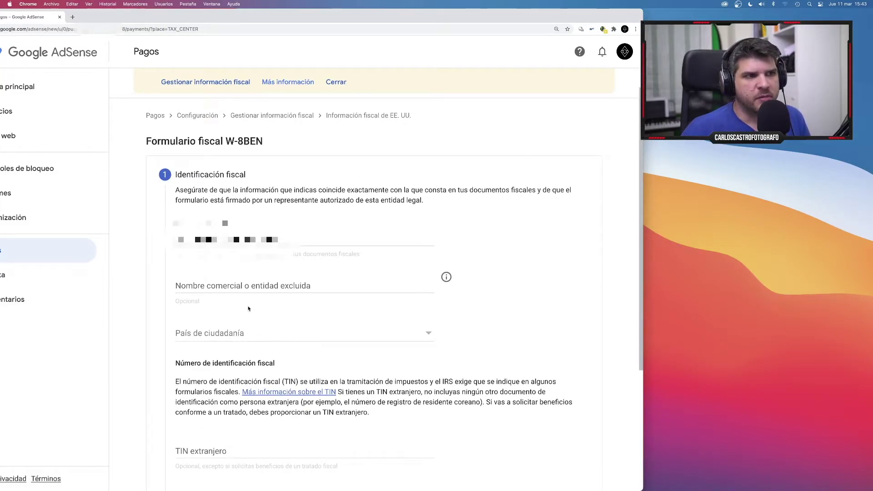
Set the country of citizenship to España.
{"action": "scroll", "coordinate": [255, 300], "scroll_direction": "down", "scroll_amount": 1}
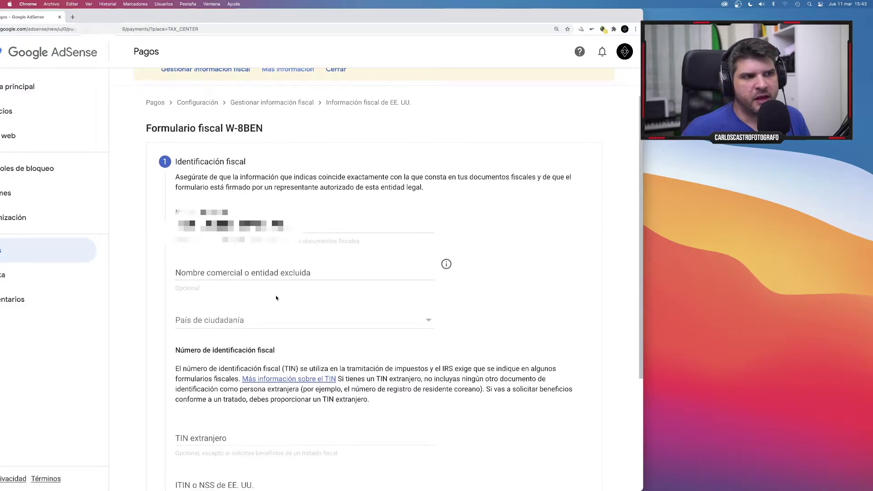
{"action": "scroll", "coordinate": [245, 332], "scroll_direction": "down", "scroll_amount": 2}
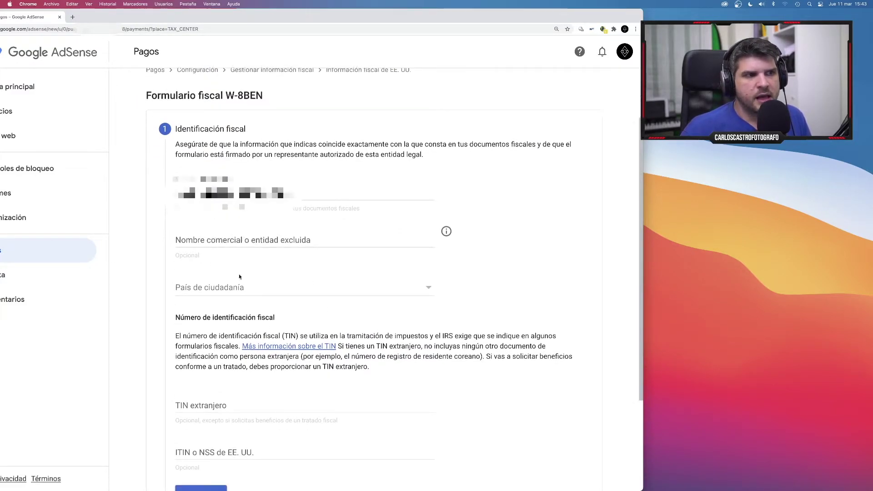
{"action": "left_click", "coordinate": [246, 289]}
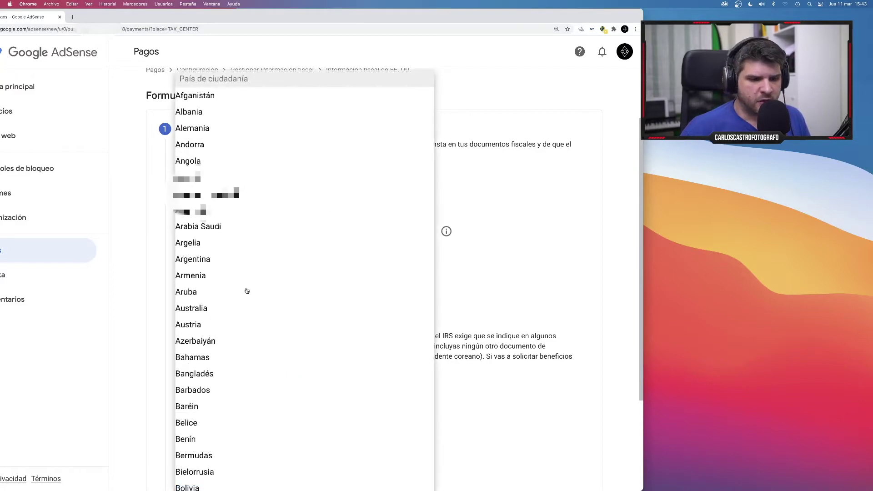
{"action": "type", "text": "esp"}
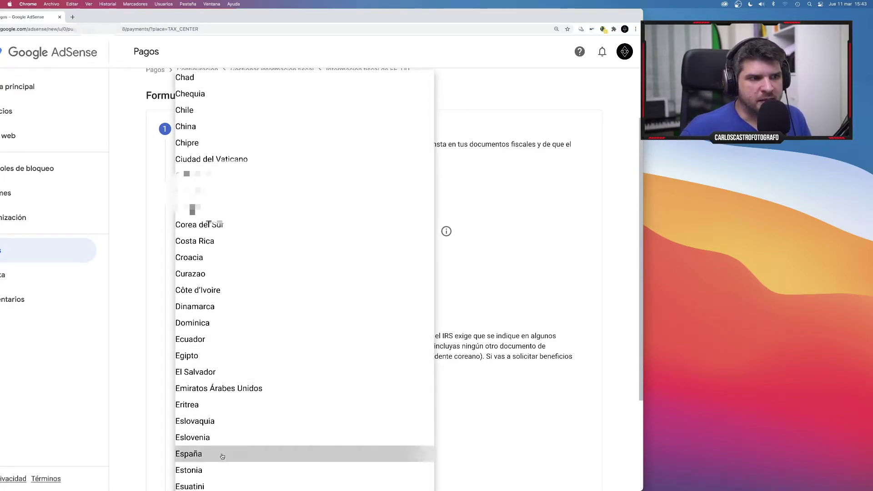
{"action": "left_click", "coordinate": [223, 454]}
Enter the foreign tax identification number and continue to the address step.
{"action": "scroll", "coordinate": [189, 345], "scroll_direction": "down", "scroll_amount": 2}
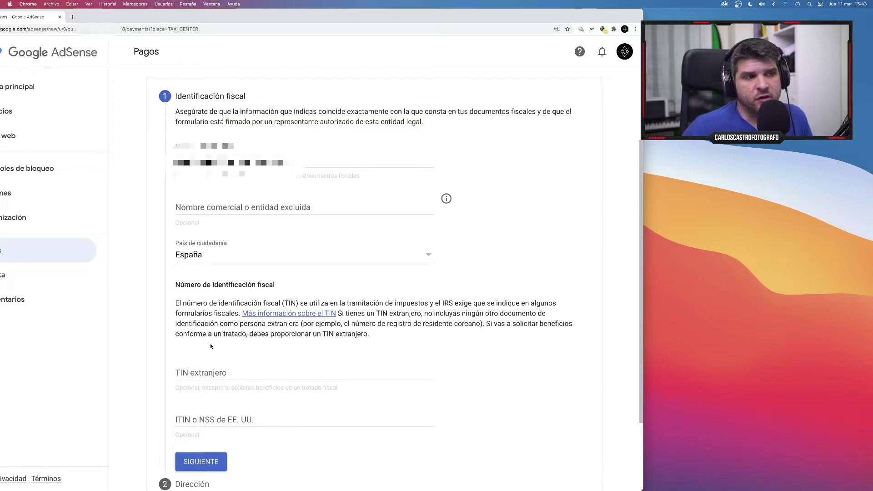
{"action": "left_click", "coordinate": [189, 375]}
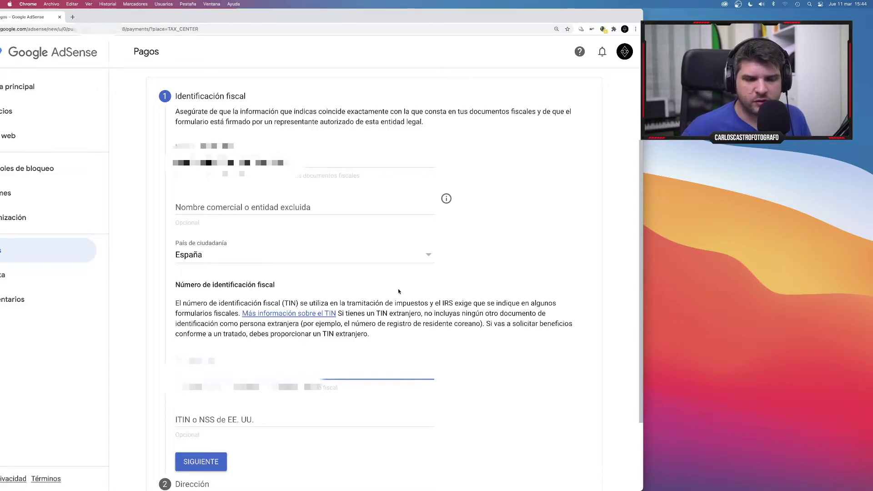
{"action": "type", "text": "********"}
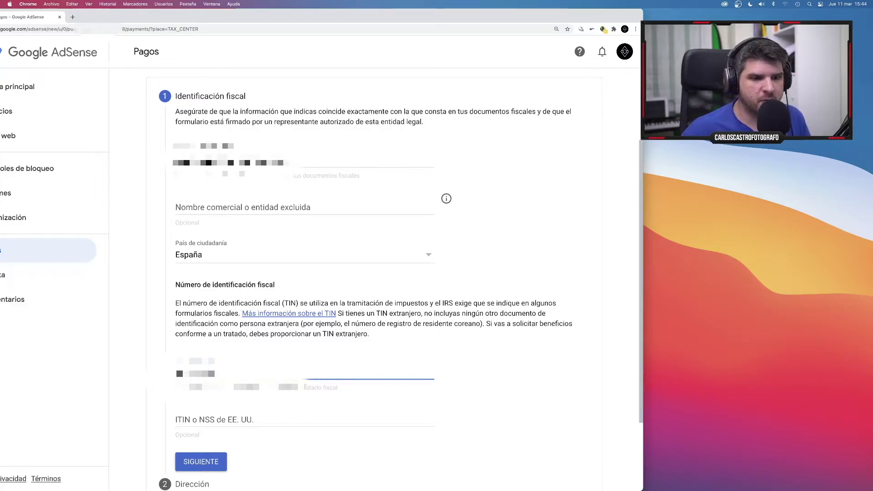
{"action": "left_click", "coordinate": [420, 411]}
{"action": "scroll", "coordinate": [421, 388], "scroll_direction": "down", "scroll_amount": 3}
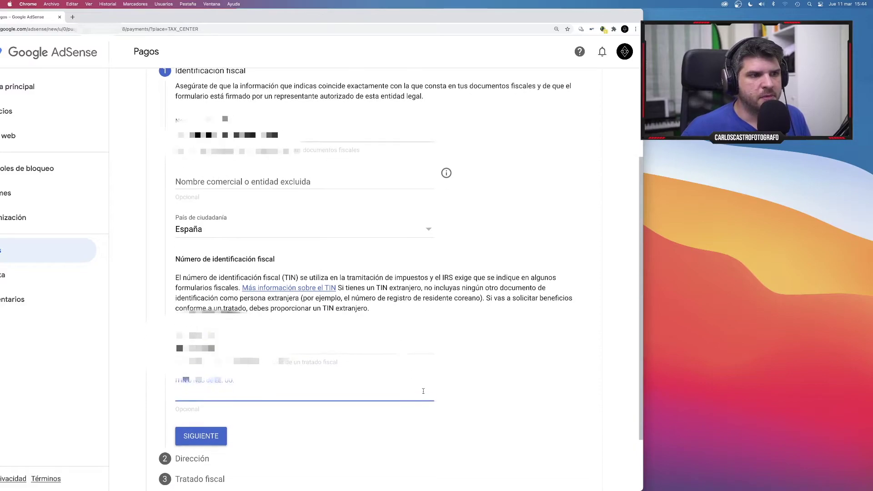
{"action": "scroll", "coordinate": [429, 402], "scroll_direction": "down", "scroll_amount": 1}
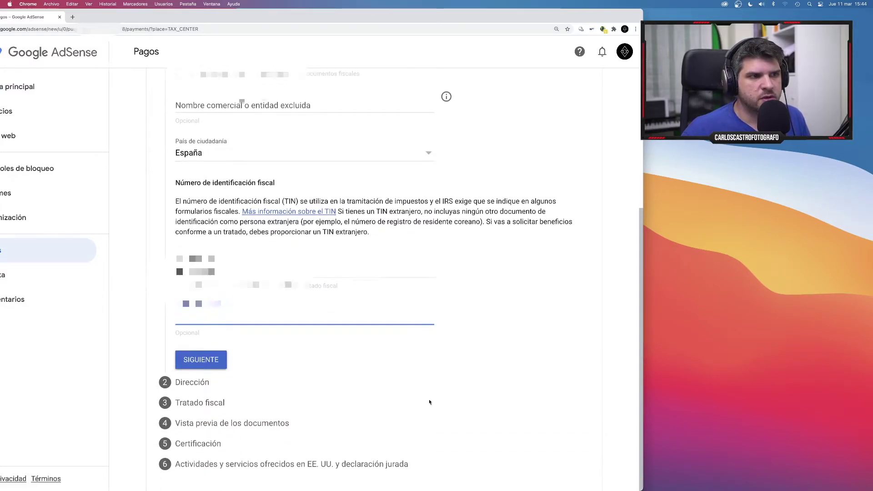
{"action": "left_click", "coordinate": [205, 362]}
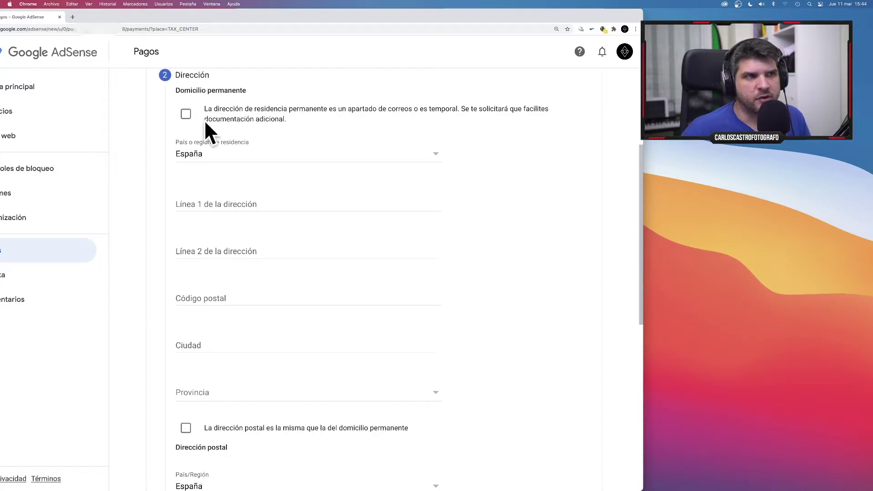
Begin the first address line and dismiss the address autofill suggestions.
{"action": "left_click", "coordinate": [213, 203]}
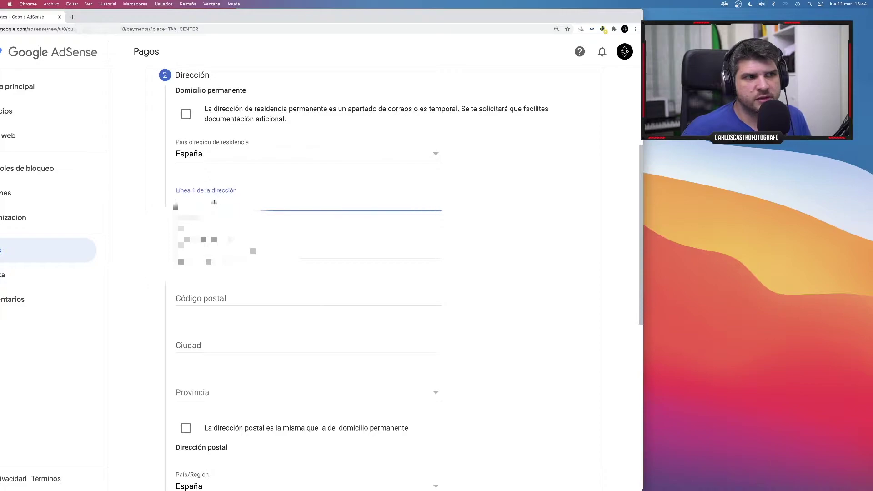
{"action": "left_click", "coordinate": [474, 194]}
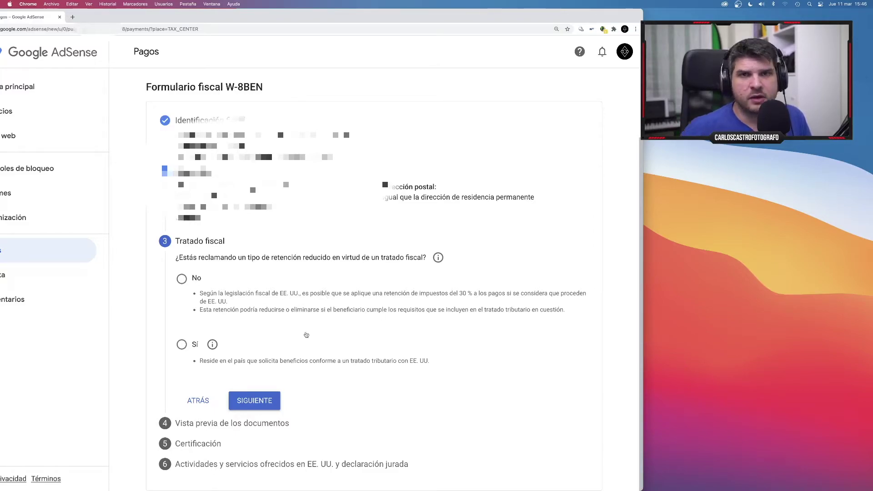
Claim reduced treaty withholding as a resident of España.
{"action": "left_click", "coordinate": [181, 345]}
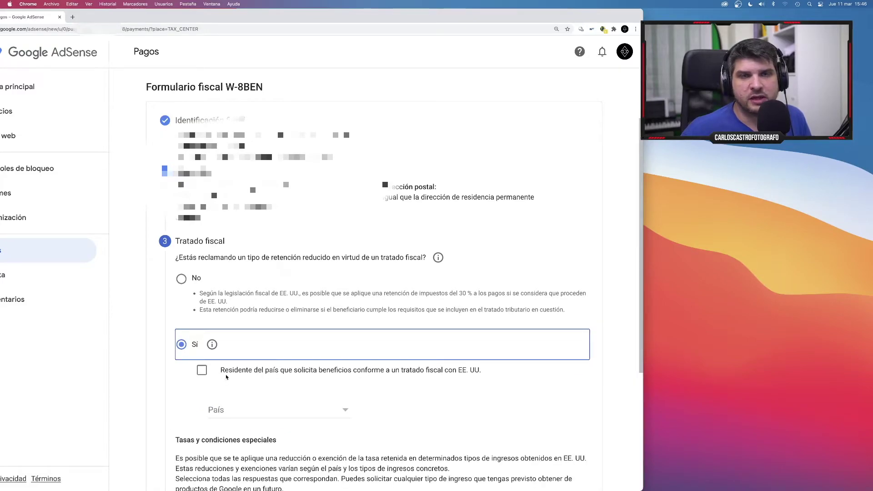
{"action": "left_click", "coordinate": [236, 411]}
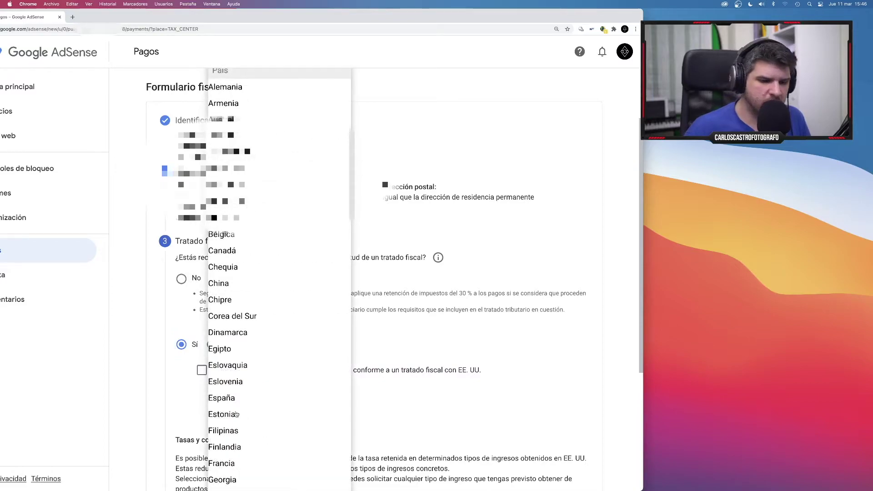
{"action": "left_click", "coordinate": [242, 399]}
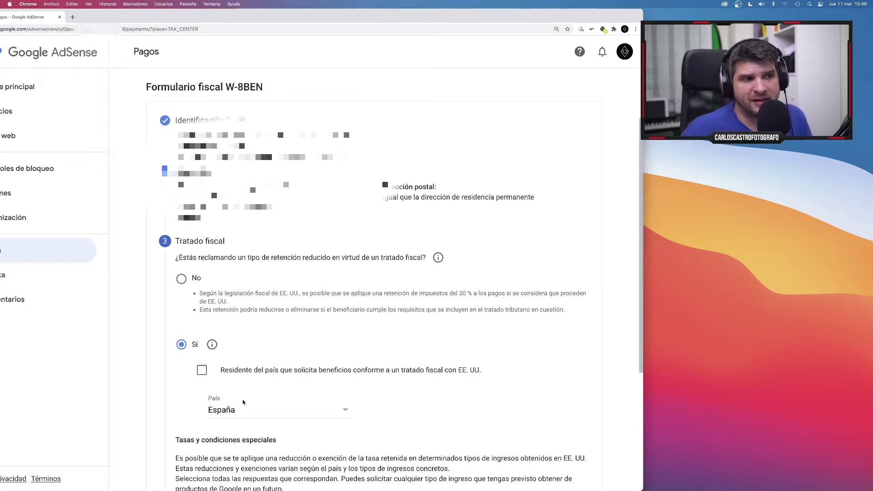
{"action": "left_click", "coordinate": [201, 370]}
Claim treaty benefits for Servicios (AdSense) income.
{"action": "scroll", "coordinate": [212, 364], "scroll_direction": "down", "scroll_amount": 2}
{"action": "scroll", "coordinate": [211, 364], "scroll_direction": "down", "scroll_amount": 3}
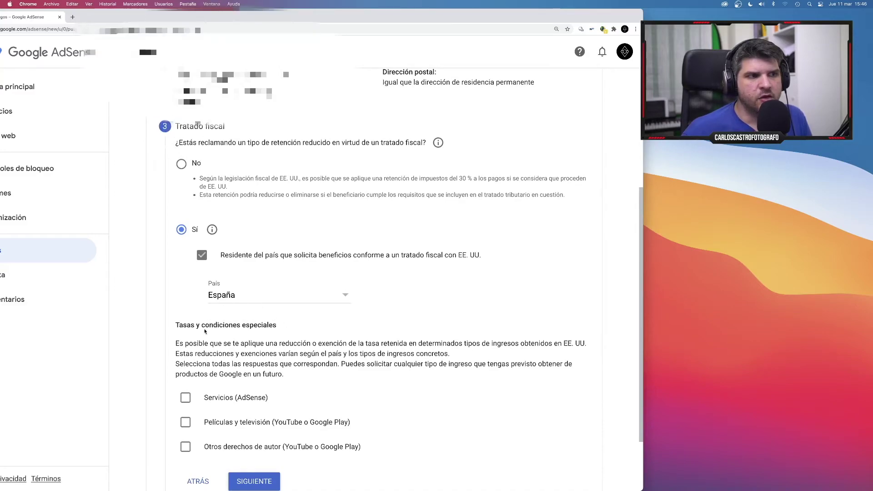
{"action": "scroll", "coordinate": [221, 332], "scroll_direction": "down", "scroll_amount": 1}
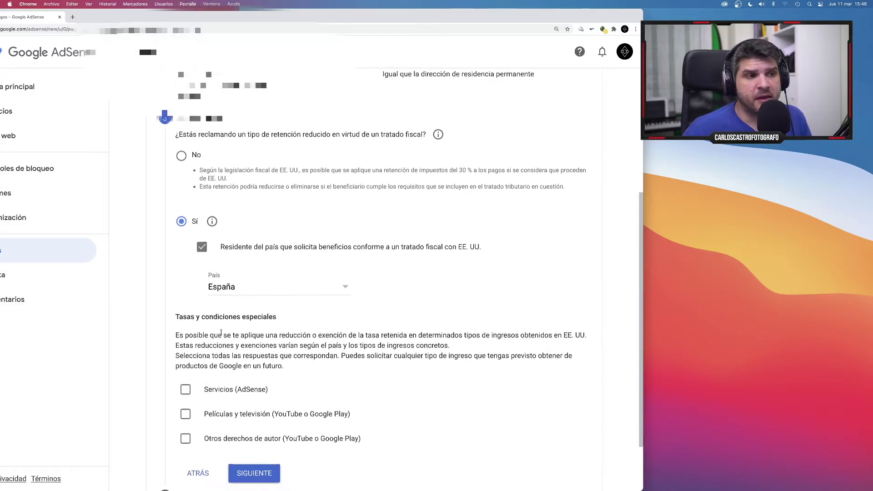
{"action": "scroll", "coordinate": [221, 332], "scroll_direction": "down", "scroll_amount": 1}
{"action": "left_click", "coordinate": [185, 374]}
{"action": "scroll", "coordinate": [188, 400], "scroll_direction": "down", "scroll_amount": 2}
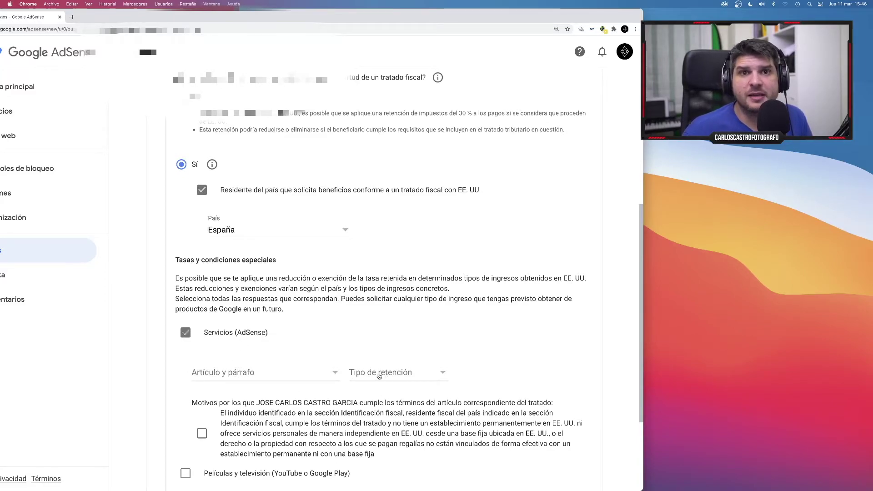
Give Servicios (AdSense) Artículo 7, párrafo 1 at 0 % withholding and confirm its treaty reason.
{"action": "left_click", "coordinate": [327, 372]}
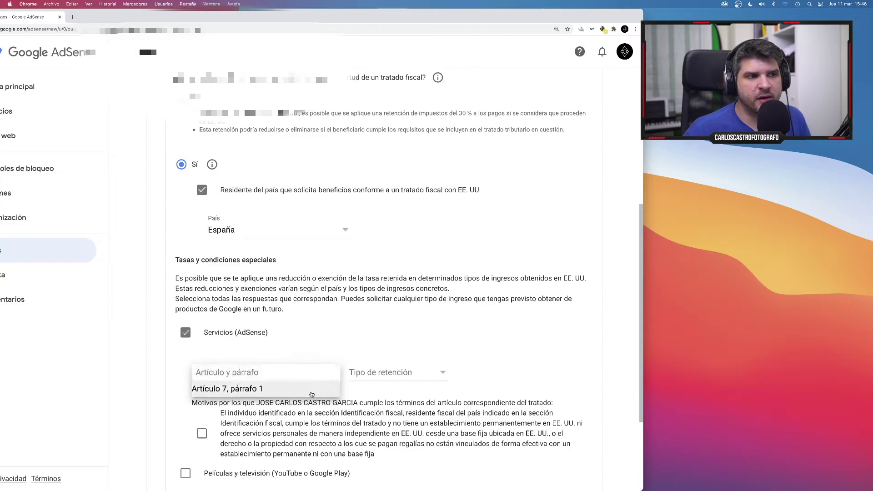
{"action": "left_click", "coordinate": [232, 390]}
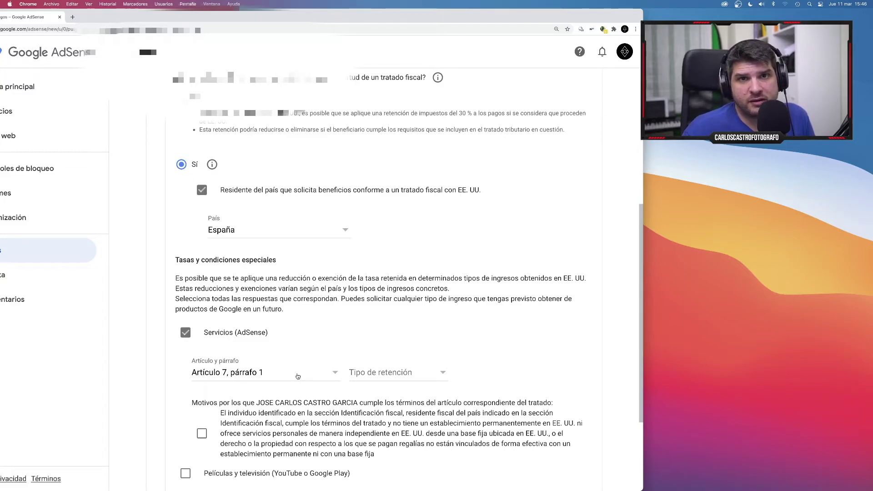
{"action": "left_click", "coordinate": [407, 376]}
{"action": "left_click", "coordinate": [383, 390]}
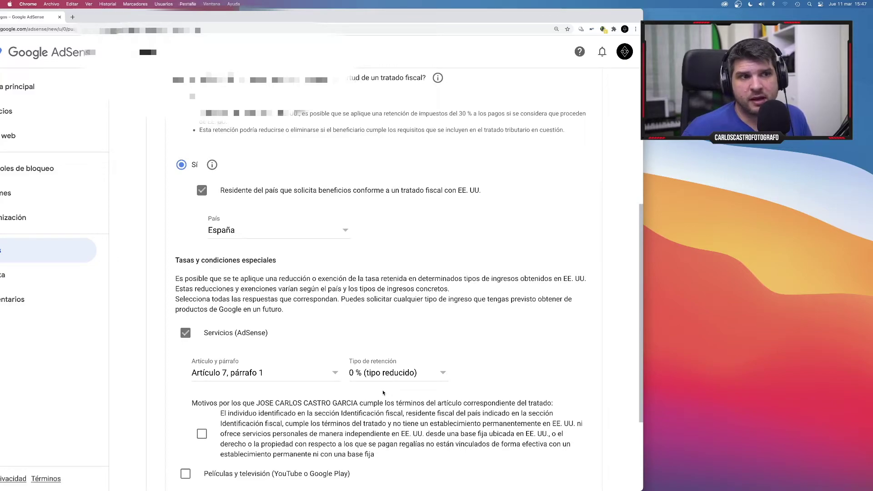
{"action": "scroll", "coordinate": [383, 393], "scroll_direction": "down", "scroll_amount": 2}
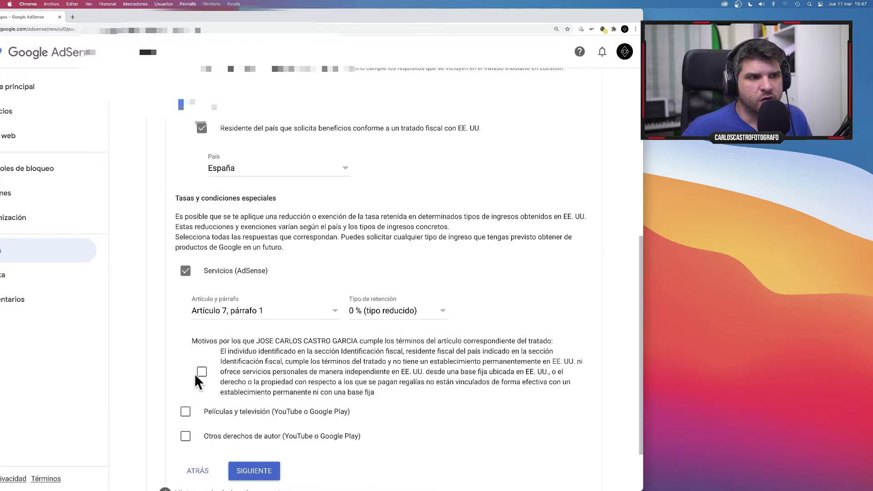
{"action": "left_click", "coordinate": [203, 373]}
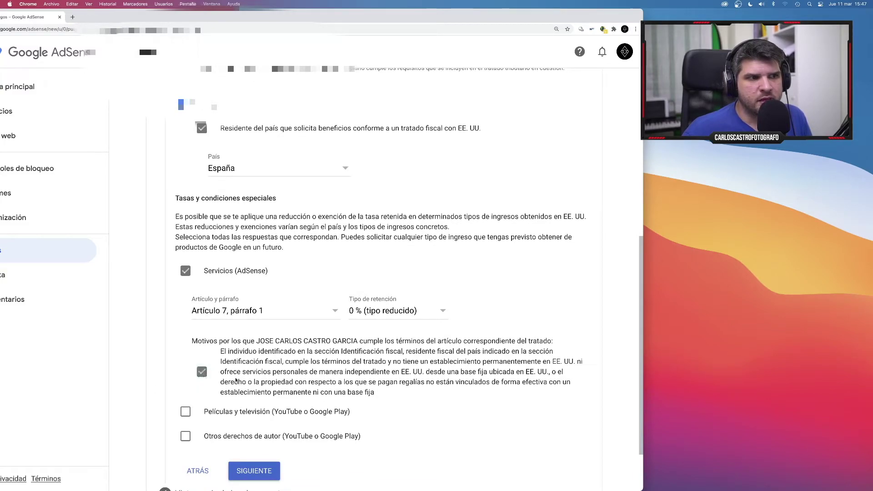
Claim Películas y televisión under Artículo 12, párrafo 2 at 0 % and confirm its reason.
{"action": "left_click", "coordinate": [199, 414]}
{"action": "scroll", "coordinate": [212, 416], "scroll_direction": "down", "scroll_amount": 2}
{"action": "left_click", "coordinate": [263, 409]}
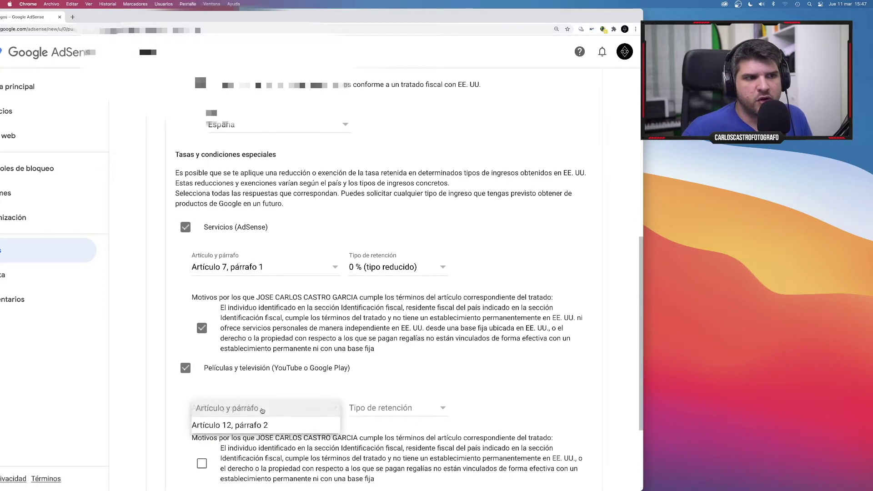
{"action": "left_click", "coordinate": [277, 422]}
{"action": "left_click", "coordinate": [387, 409]}
{"action": "left_click", "coordinate": [387, 425]}
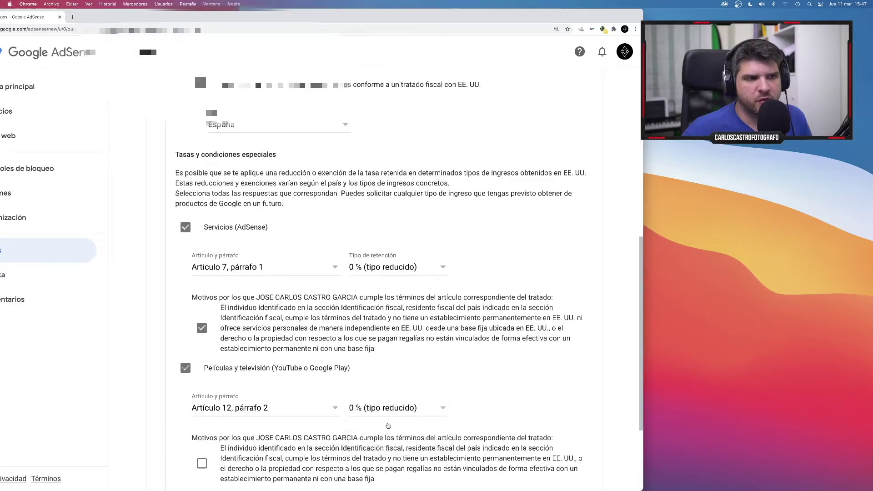
{"action": "scroll", "coordinate": [387, 426], "scroll_direction": "down", "scroll_amount": 5}
{"action": "left_click", "coordinate": [203, 346]}
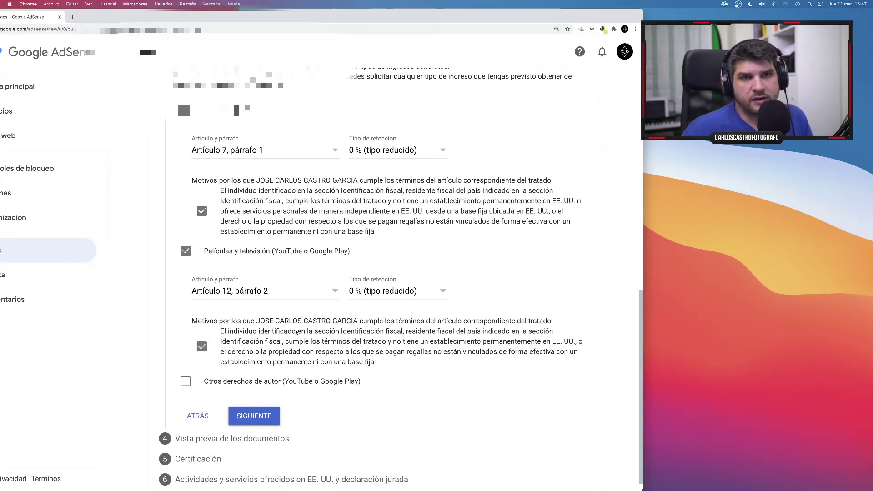
Claim Otros derechos de autor under Artículo 12, párrafo 2 at 0 %, confirm its reason, and continue.
{"action": "scroll", "coordinate": [224, 366], "scroll_direction": "down", "scroll_amount": 1}
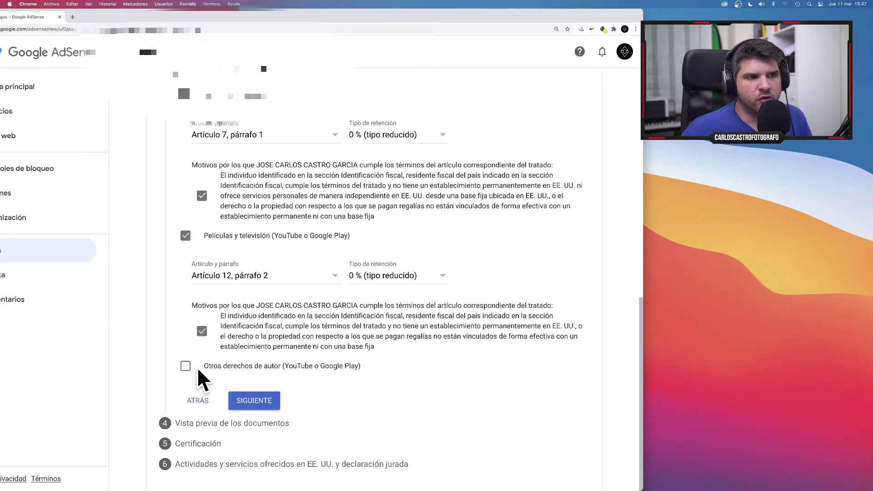
{"action": "left_click", "coordinate": [185, 365]}
{"action": "scroll", "coordinate": [266, 395], "scroll_direction": "down", "scroll_amount": 2}
{"action": "left_click", "coordinate": [275, 382]}
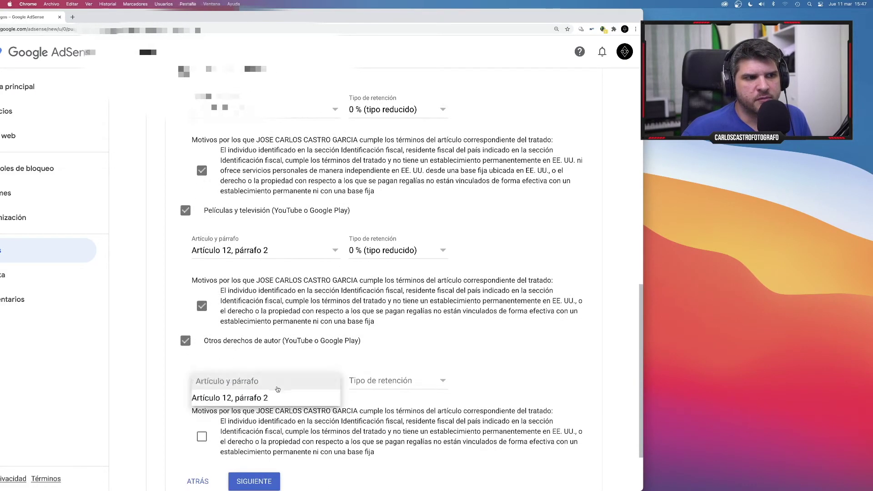
{"action": "left_click", "coordinate": [275, 396]}
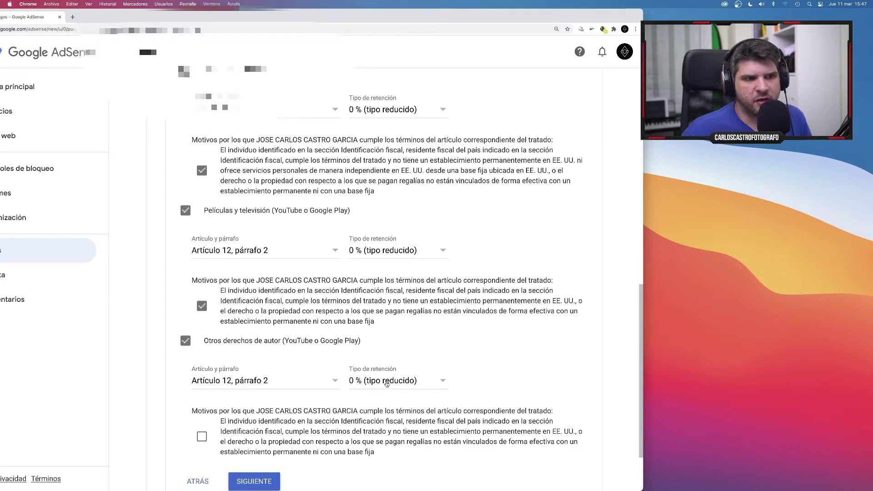
{"action": "left_click", "coordinate": [404, 385]}
{"action": "left_click", "coordinate": [403, 385]}
{"action": "scroll", "coordinate": [294, 429], "scroll_direction": "down", "scroll_amount": 2}
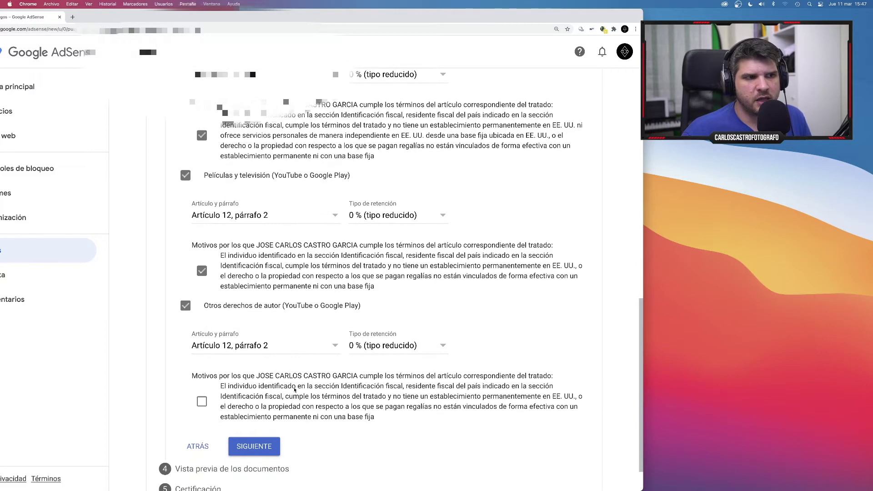
{"action": "left_click", "coordinate": [271, 397]}
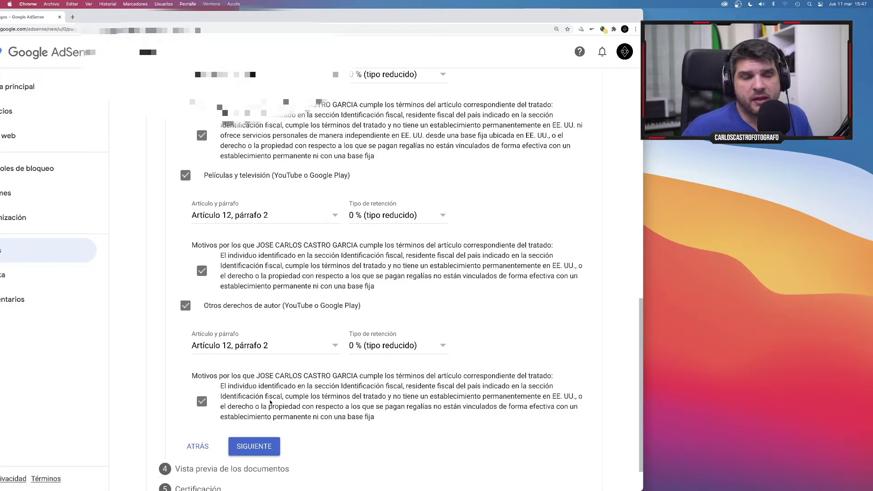
{"action": "scroll", "coordinate": [271, 422], "scroll_direction": "down", "scroll_amount": 1}
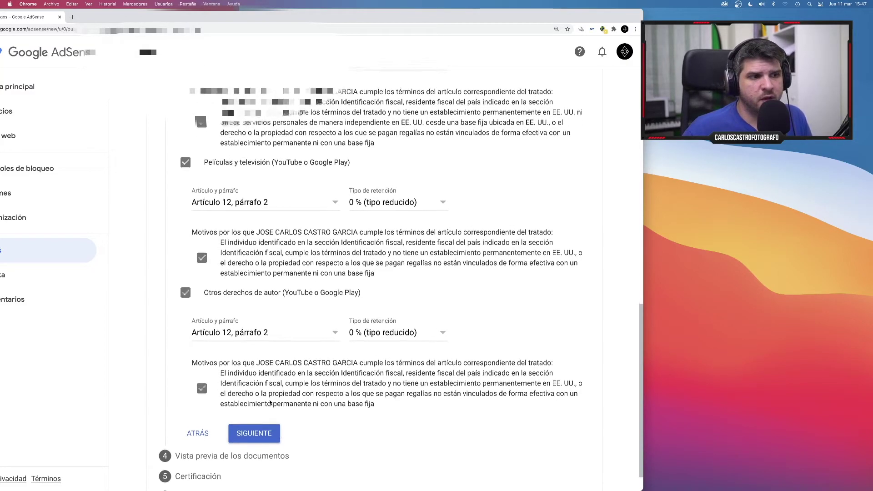
{"action": "left_click", "coordinate": [272, 438]}
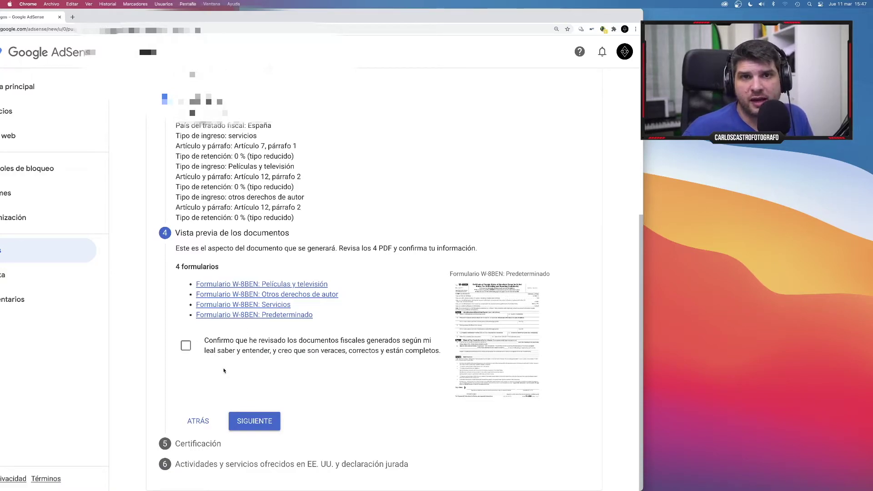
Confirm the four generated W-8BEN documents were reviewed and move to Certificación.
{"action": "left_click", "coordinate": [185, 347]}
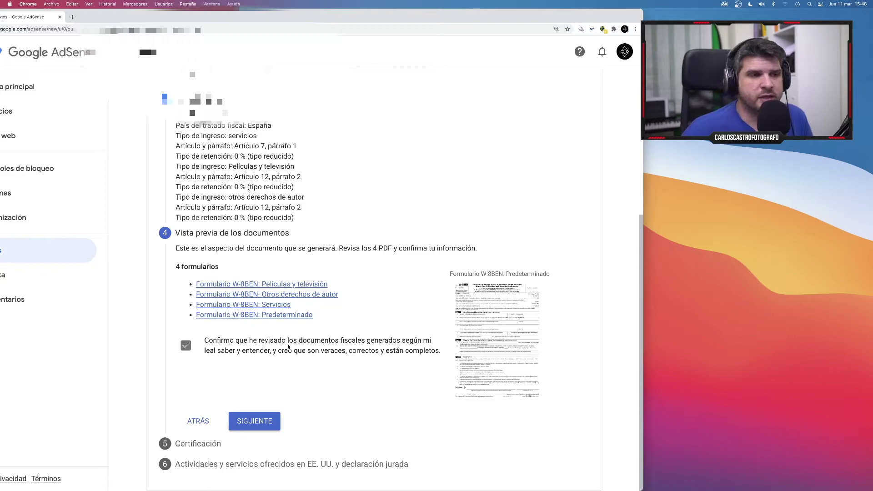
{"action": "left_click", "coordinate": [246, 427]}
{"action": "scroll", "coordinate": [177, 242], "scroll_direction": "down", "scroll_amount": 4}
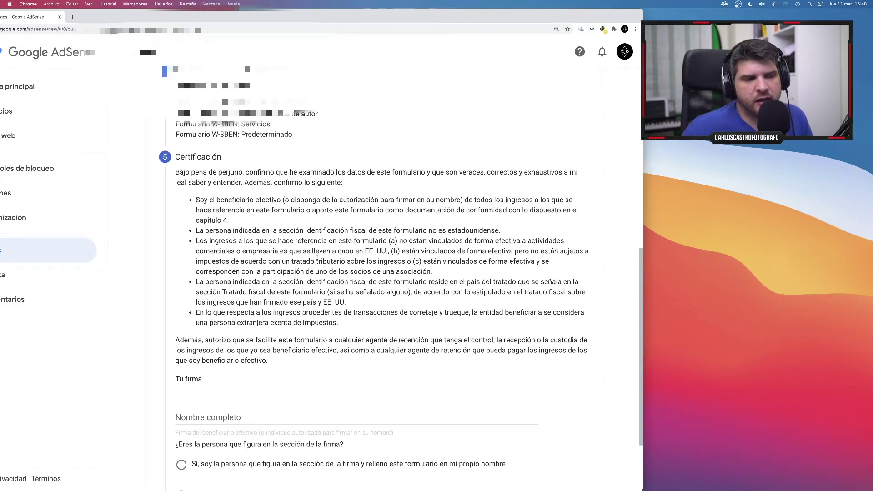
Sign with the account holder's full name, declaring they are the person named, and continue.
{"action": "scroll", "coordinate": [320, 248], "scroll_direction": "down", "scroll_amount": 1}
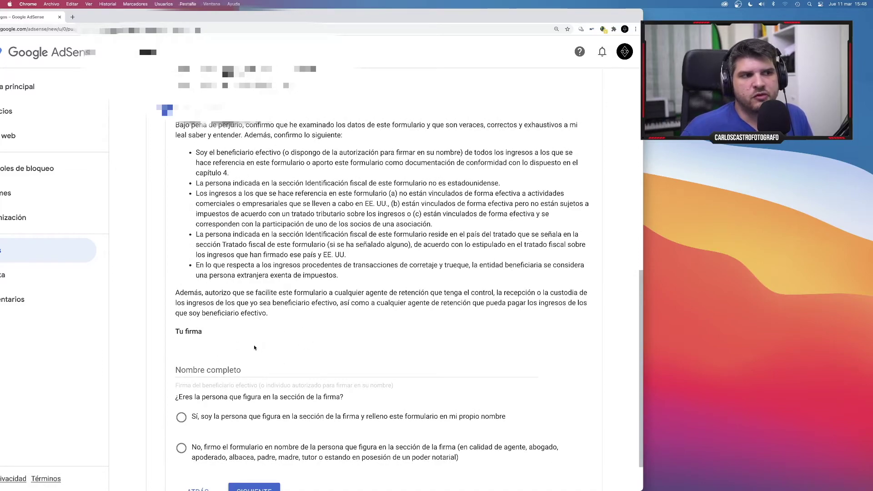
{"action": "left_click", "coordinate": [254, 366]}
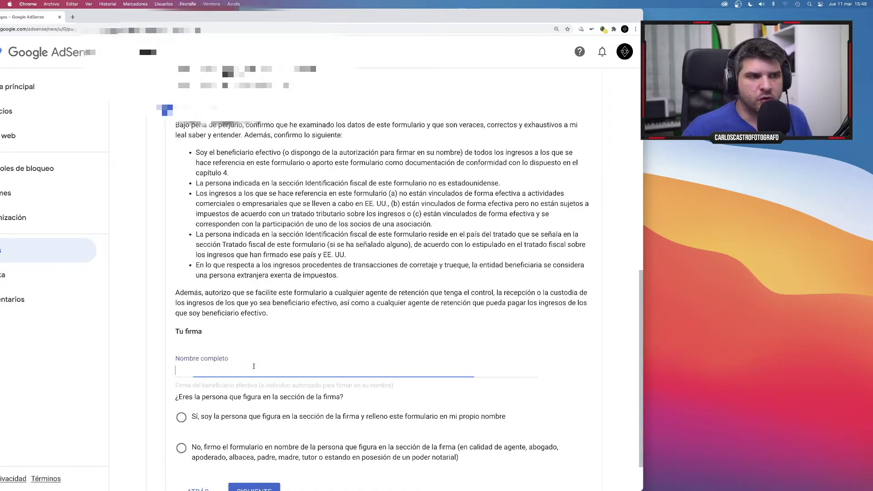
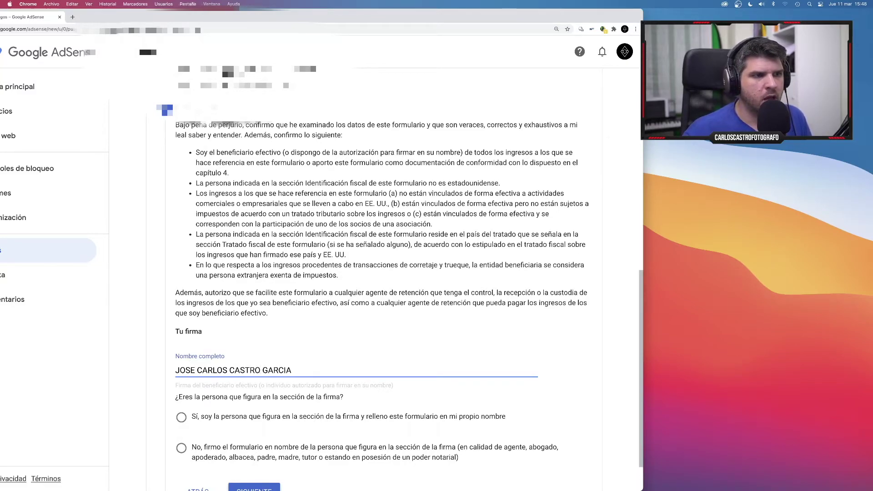
{"action": "scroll", "coordinate": [424, 400], "scroll_direction": "down", "scroll_amount": 2}
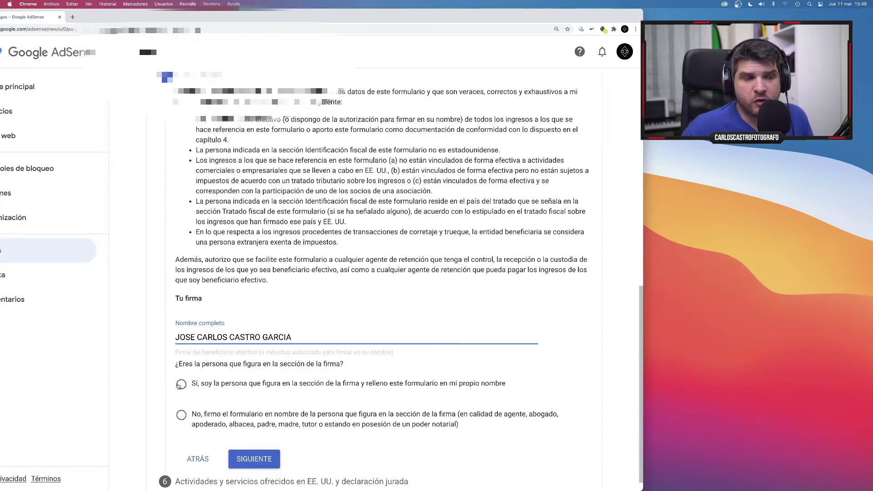
{"action": "left_click", "coordinate": [179, 385]}
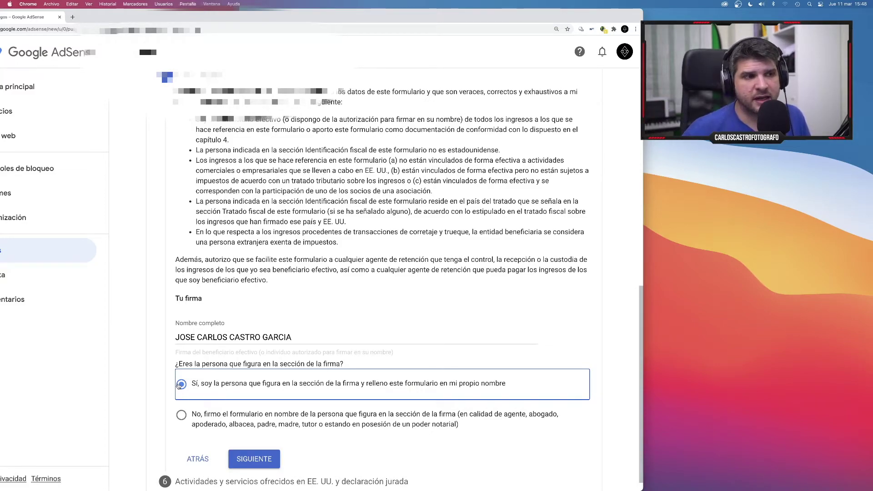
{"action": "left_click", "coordinate": [264, 460]}
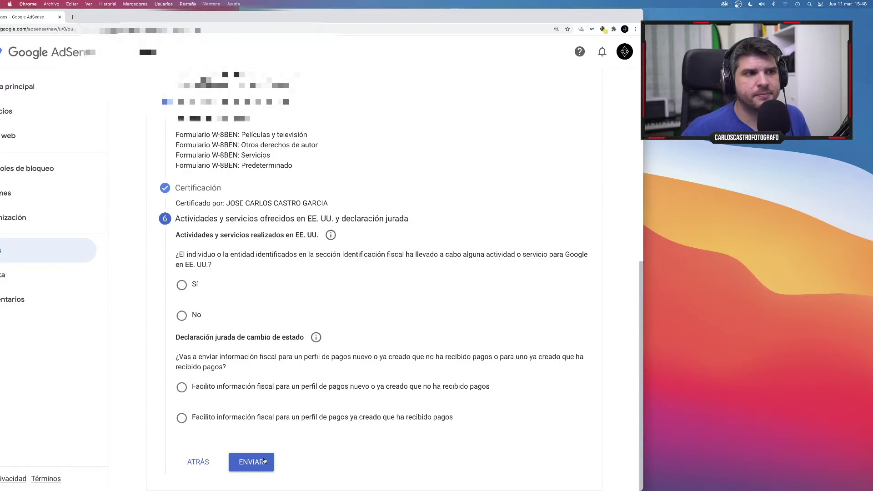
Answer No to US activities and certify all services are provided outside the US.
{"action": "scroll", "coordinate": [227, 293], "scroll_direction": "up", "scroll_amount": 1}
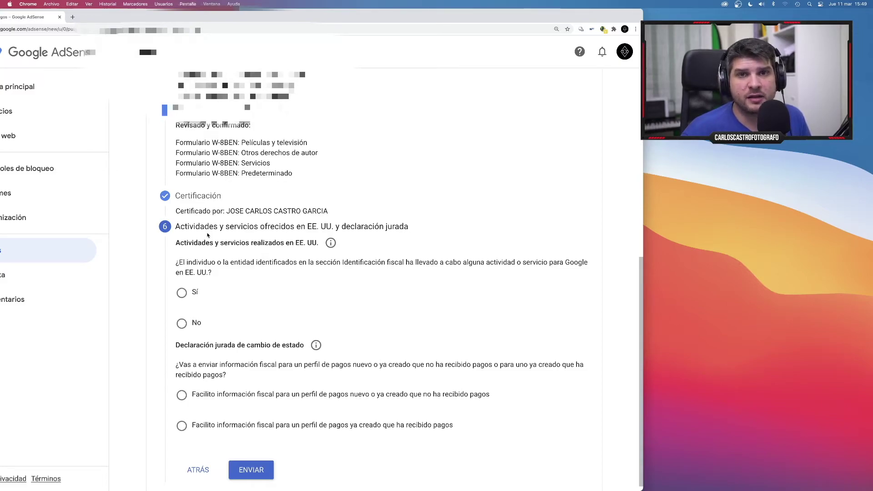
{"action": "left_click", "coordinate": [187, 326]}
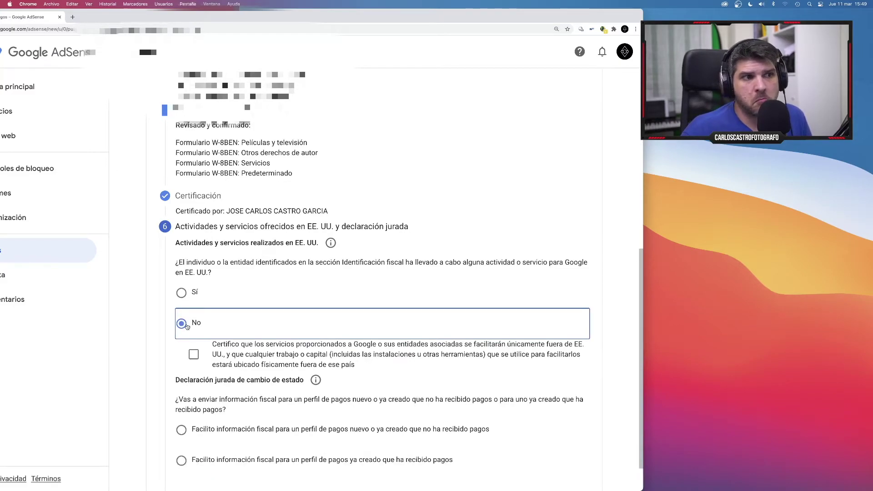
{"action": "left_click", "coordinate": [196, 357]}
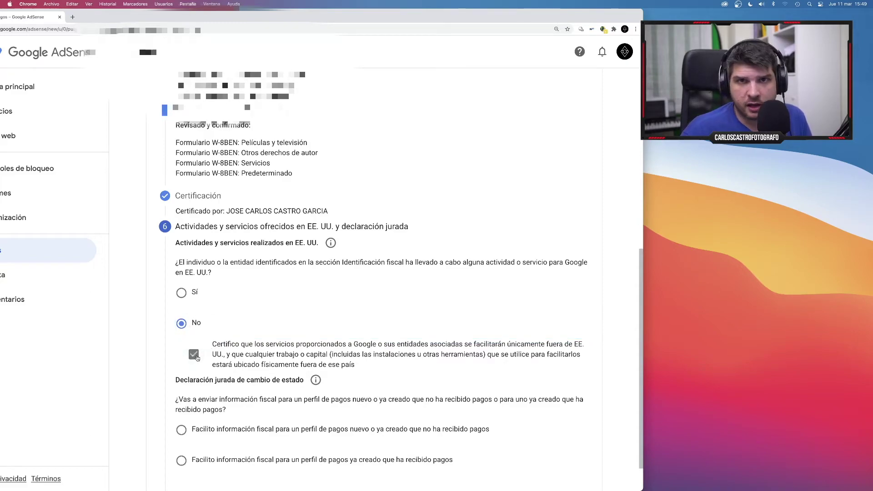
{"action": "scroll", "coordinate": [205, 365], "scroll_direction": "down", "scroll_amount": 2}
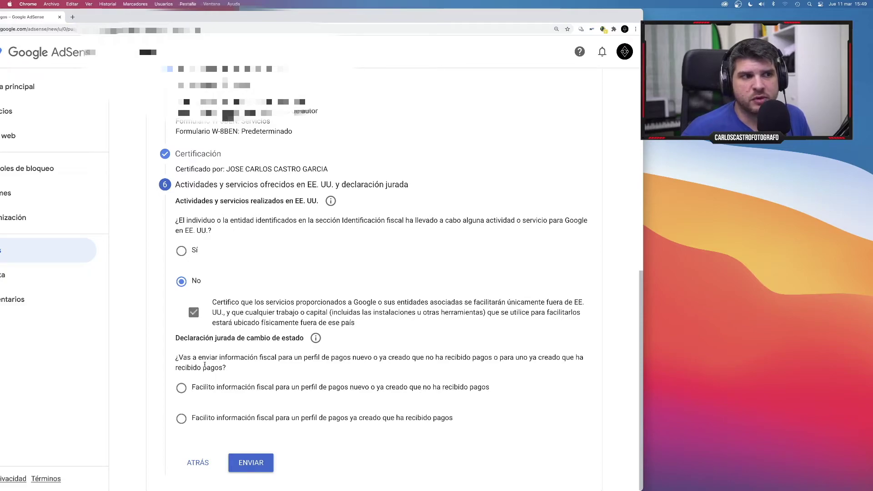
{"action": "scroll", "coordinate": [207, 370], "scroll_direction": "down", "scroll_amount": 1}
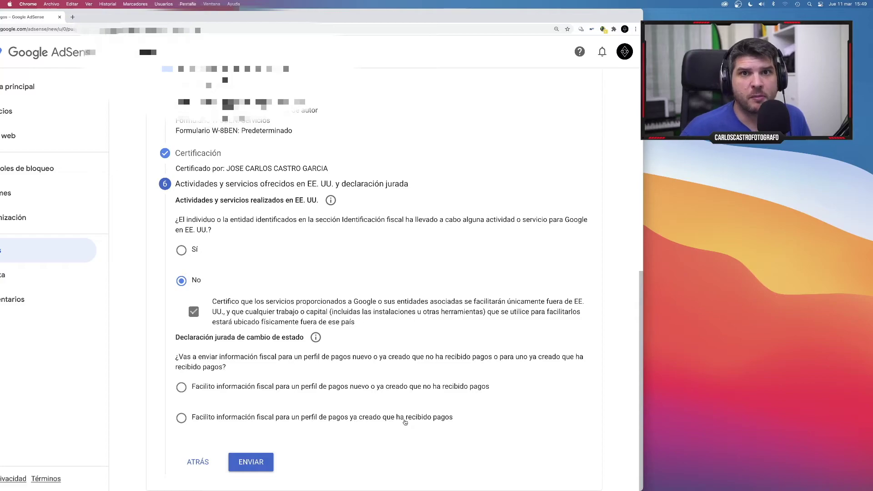
Declare an existing payments profile that has received payments, confirm under perjury, and submit the form.
{"action": "left_click", "coordinate": [185, 421]}
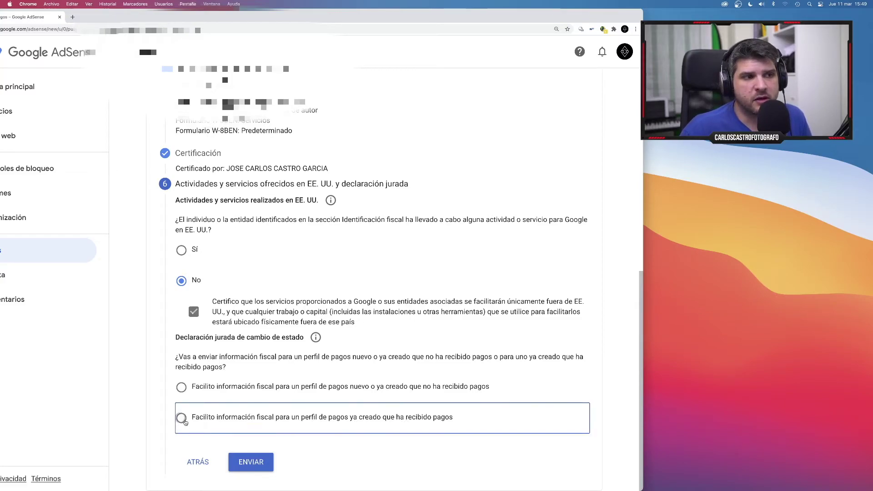
{"action": "left_click", "coordinate": [184, 421]}
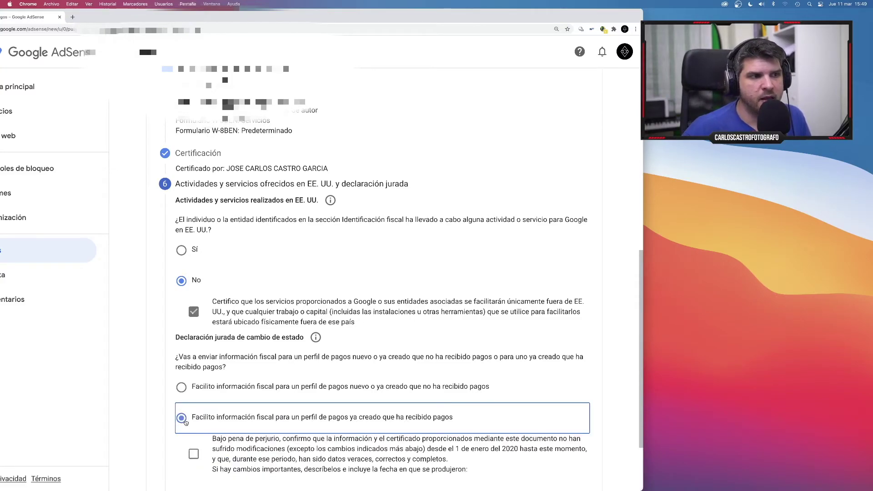
{"action": "scroll", "coordinate": [288, 424], "scroll_direction": "down", "scroll_amount": 1}
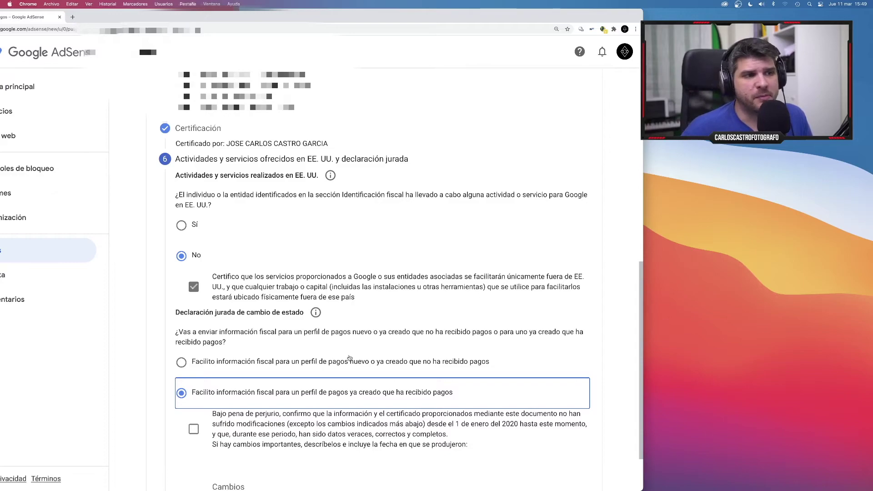
{"action": "left_click", "coordinate": [194, 429]}
{"action": "scroll", "coordinate": [211, 430], "scroll_direction": "down", "scroll_amount": 3}
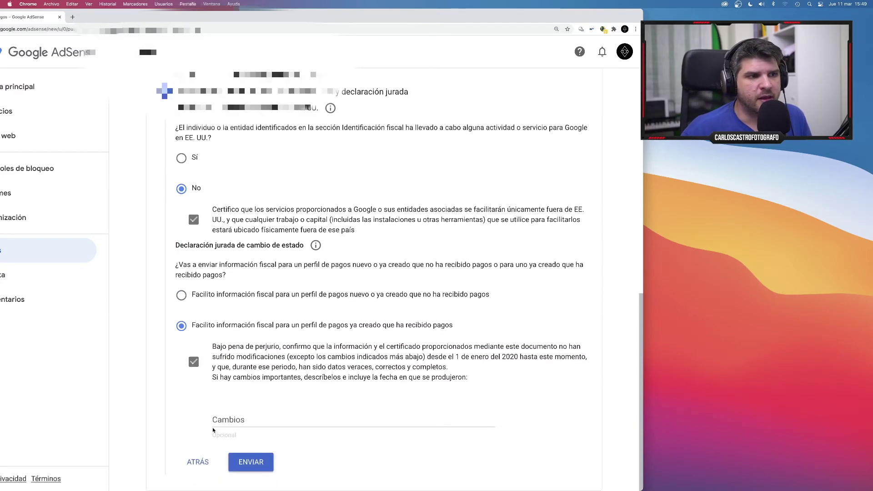
{"action": "left_click", "coordinate": [223, 424]}
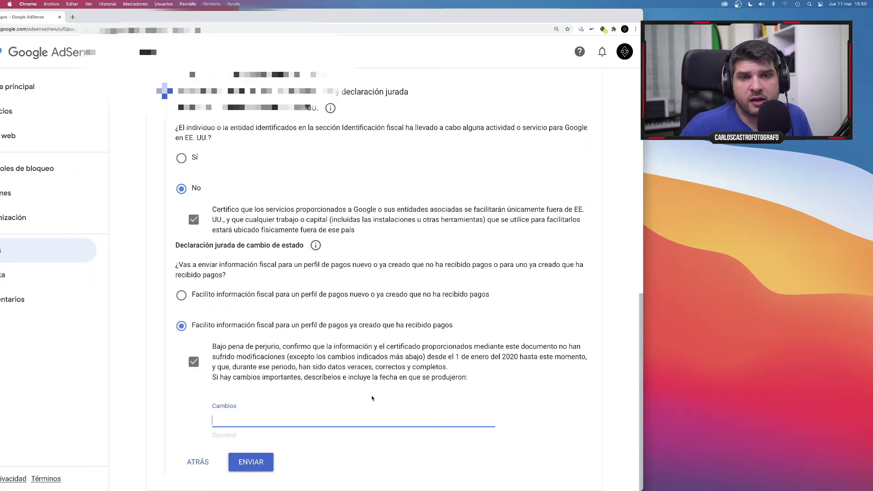
{"action": "left_click", "coordinate": [262, 463]}
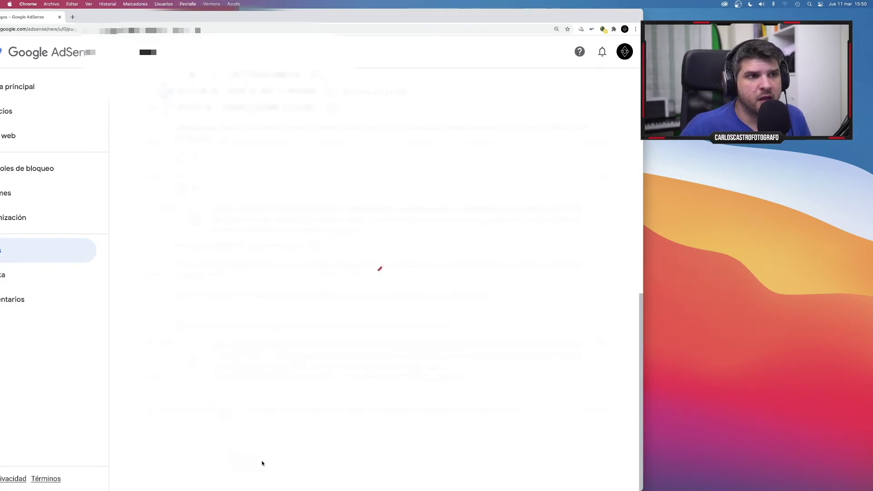